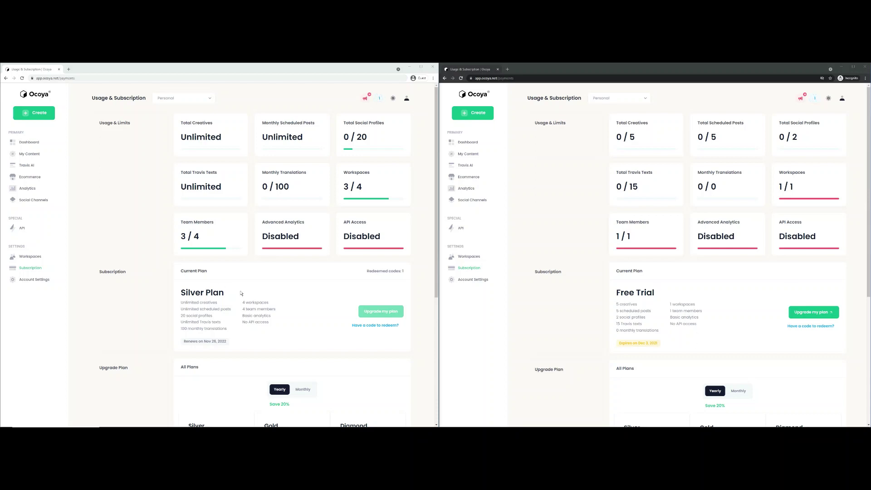
# Open the workspace settings in the Silver Plan account and create a workspace named Test
pyautogui.click(36, 262)
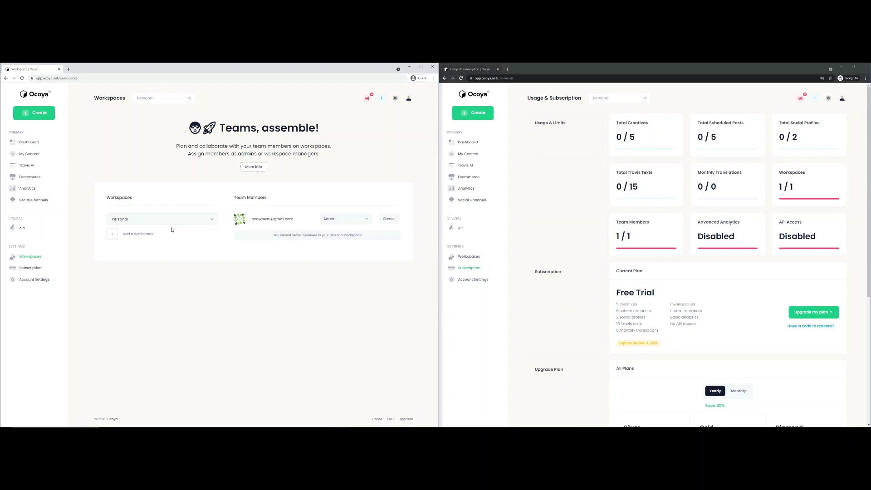
pyautogui.click(151, 220)
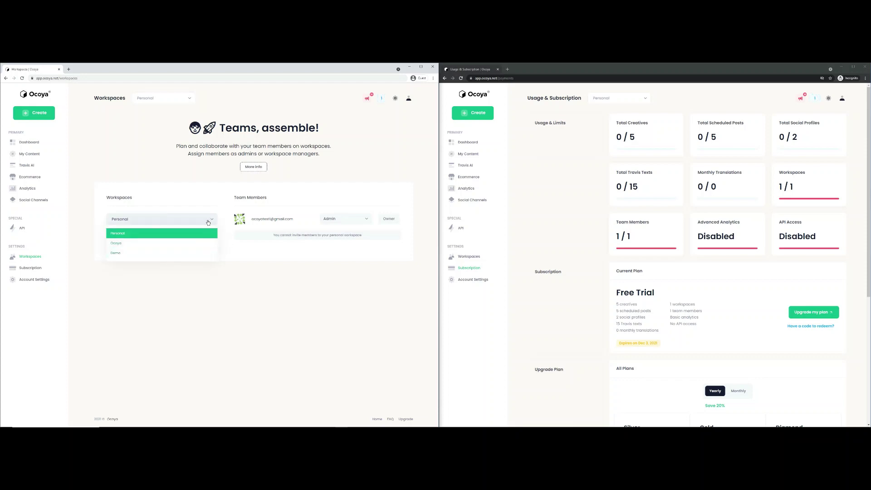
pyautogui.click(209, 234)
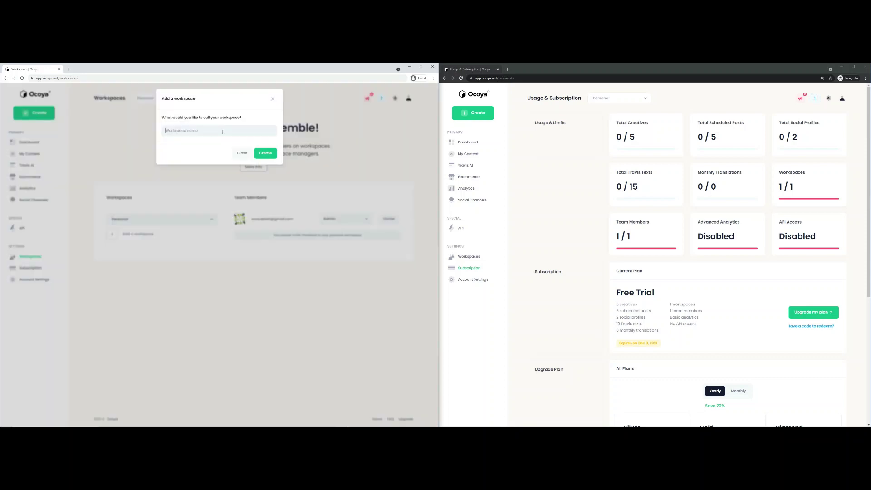
pyautogui.write('Test')
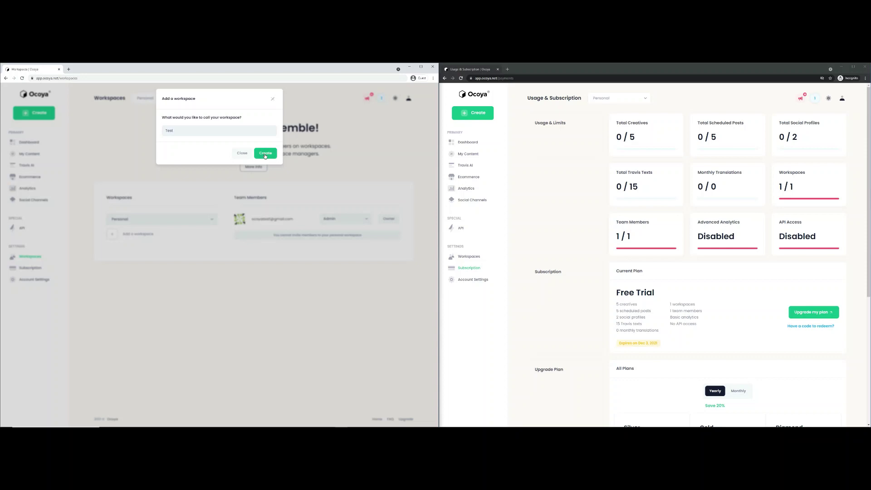
pyautogui.click(266, 154)
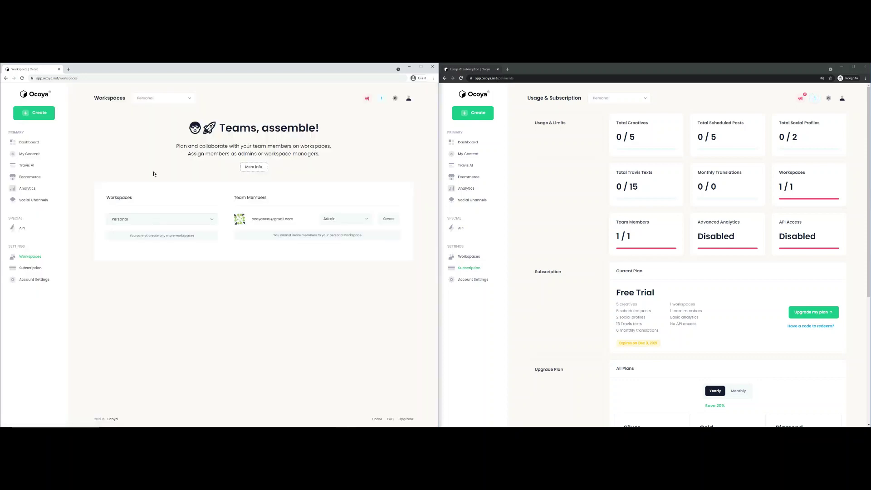
# Switch to the Test workspace and enter the second account's e-mail address for a new team member
pyautogui.click(155, 216)
pyautogui.click(129, 266)
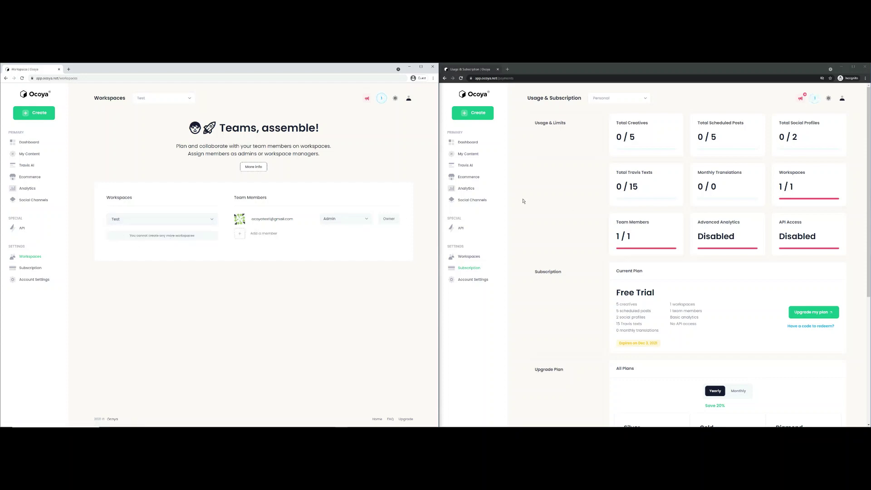
pyautogui.moveTo(297, 222); pyautogui.dragTo(251, 222)
pyautogui.hotkey('ctrl', 'c')
pyautogui.click(239, 234)
pyautogui.click(251, 235)
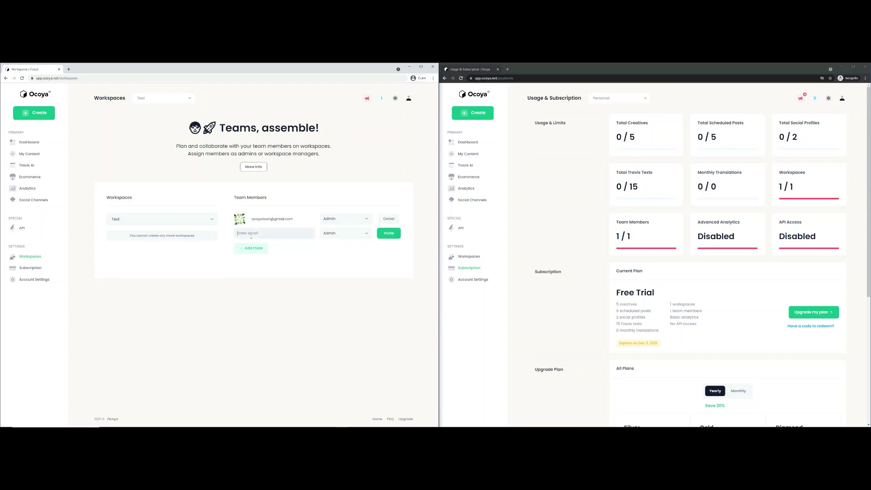
pyautogui.hotkey('ctrl', 'v')
pyautogui.press('BackSpace')
pyautogui.write('2')
# Check the second account's e-mail in its profile, then invite the new member to the Test workspace as Admin
pyautogui.click(843, 98)
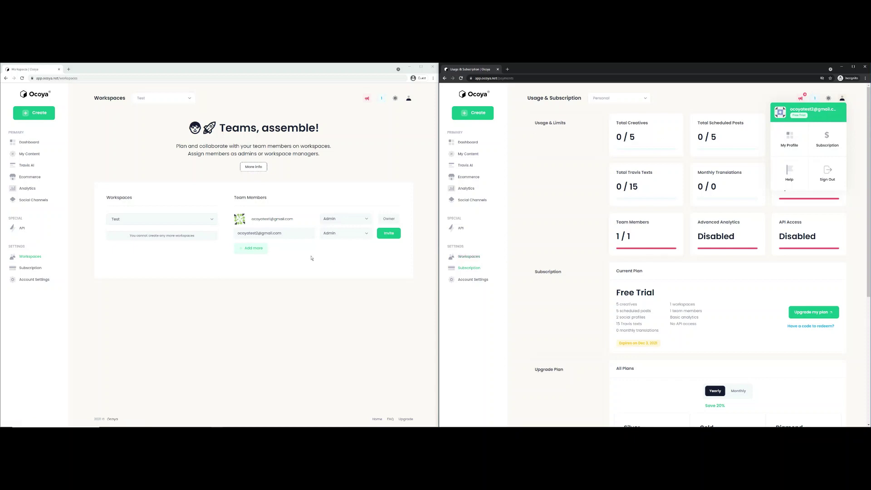
pyautogui.click(341, 233)
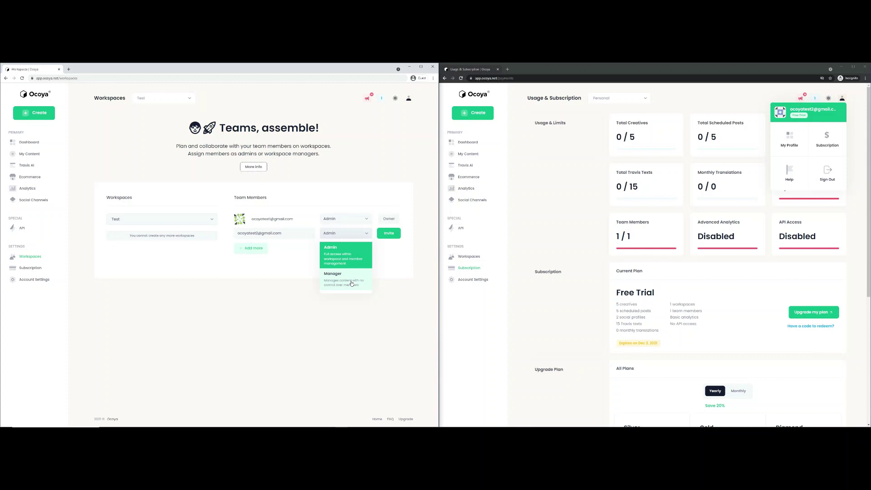
pyautogui.click(389, 237)
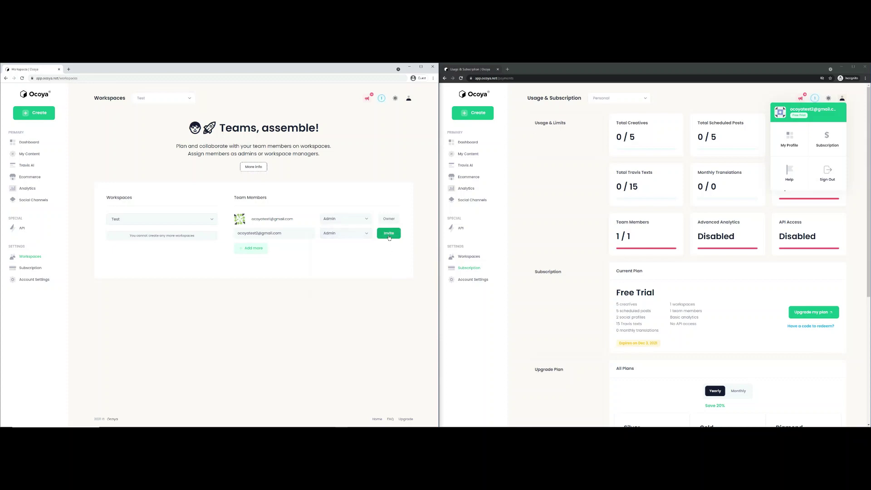
pyautogui.click(387, 236)
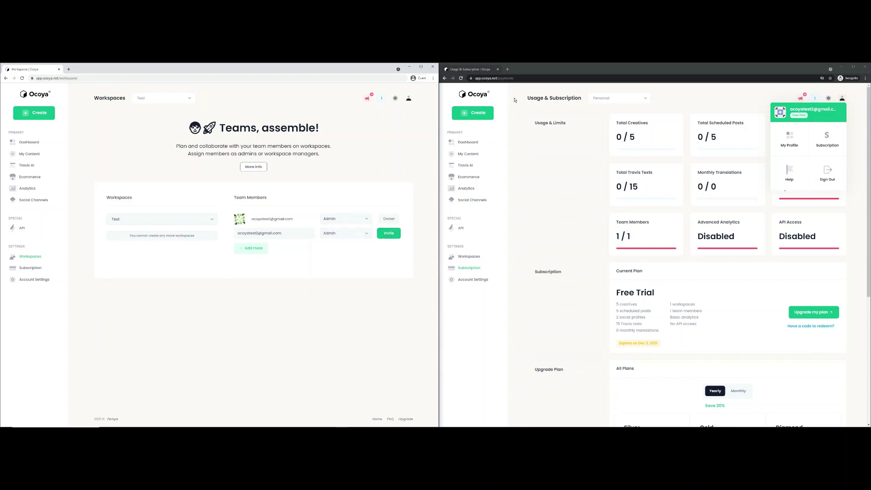
pyautogui.click(384, 236)
# Open Gmail in the invited account's browser and join the workspace through the link in the "Join Test workspace on Ocoya" e-mail
pyautogui.click(508, 69)
pyautogui.write('gmail')
pyautogui.press('Return')
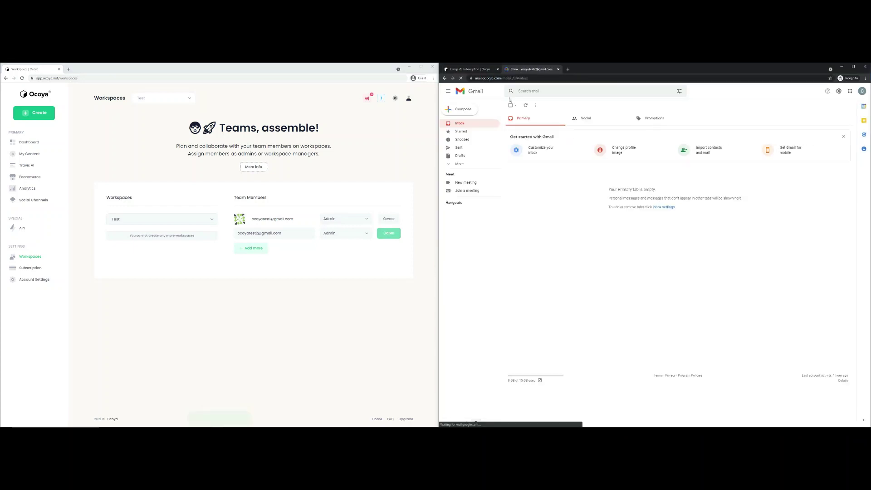
pyautogui.click(462, 79)
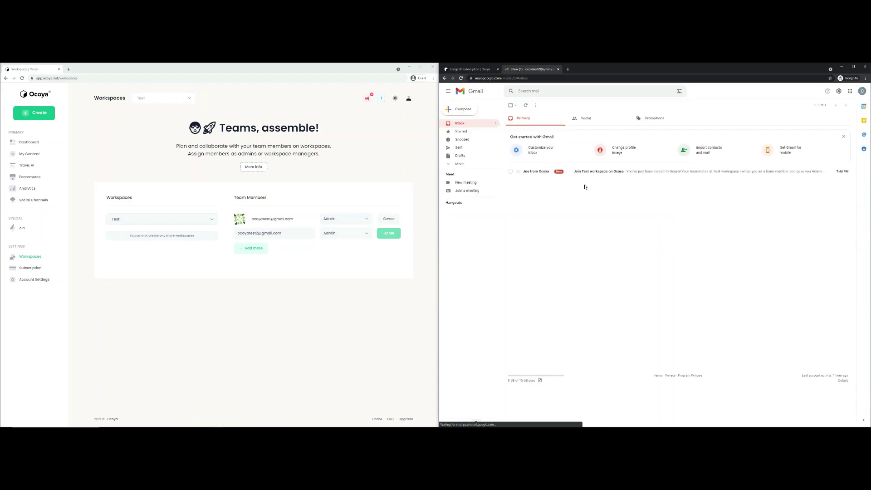
pyautogui.click(592, 172)
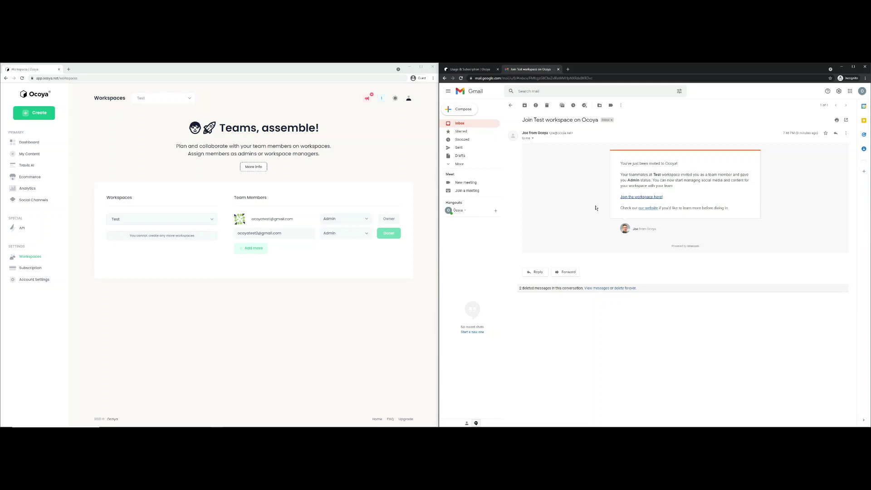
pyautogui.click(653, 198)
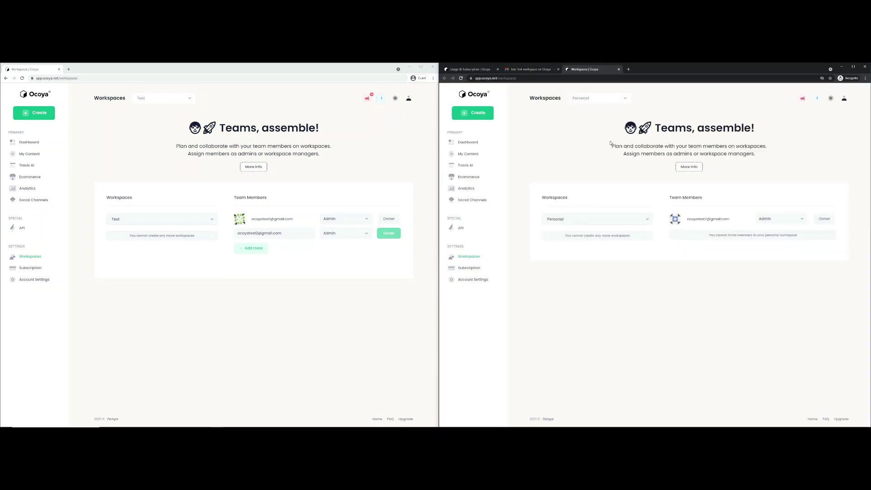
# In the invited account's original Ocoya tab, open the workspace settings and view the Test workspace's team members
pyautogui.click(471, 70)
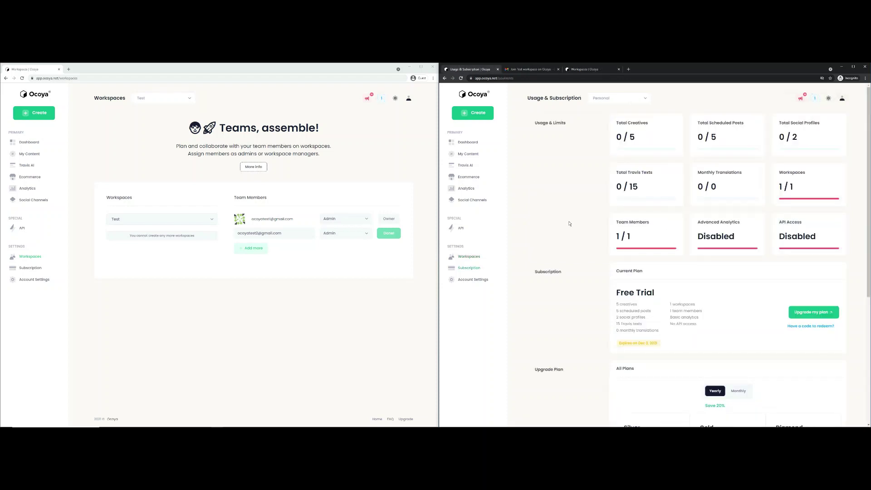
pyautogui.click(480, 259)
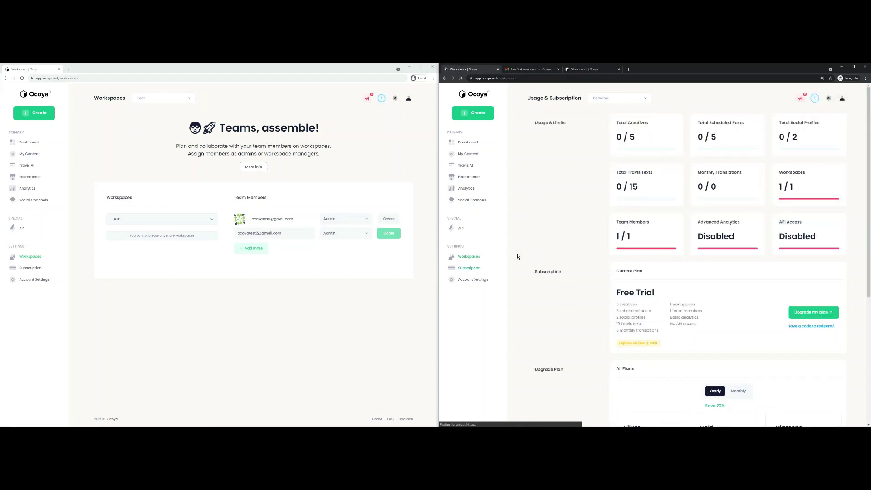
pyautogui.click(572, 220)
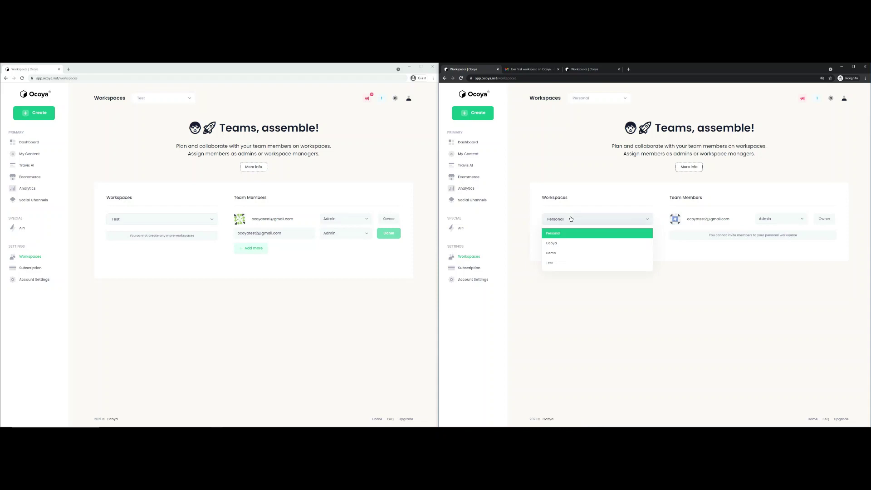
pyautogui.click(551, 263)
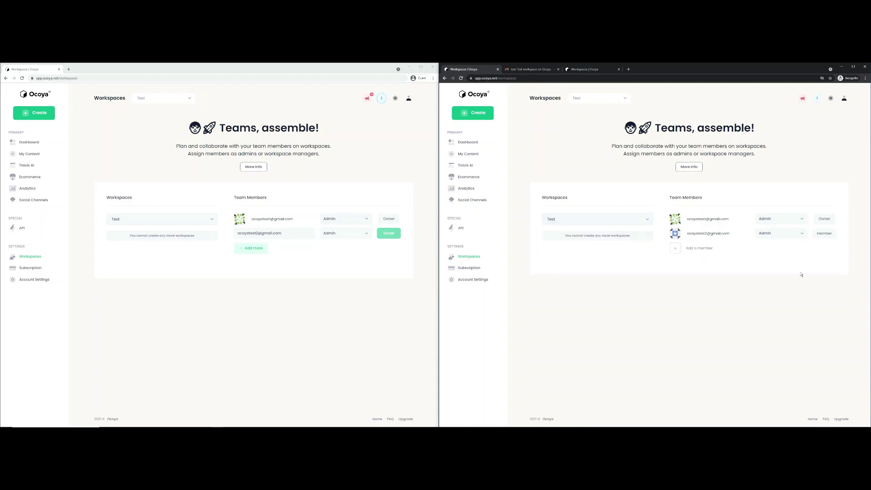
# Switch both the invited account and the owner account to the Ocoya workspace
pyautogui.click(624, 224)
pyautogui.click(571, 249)
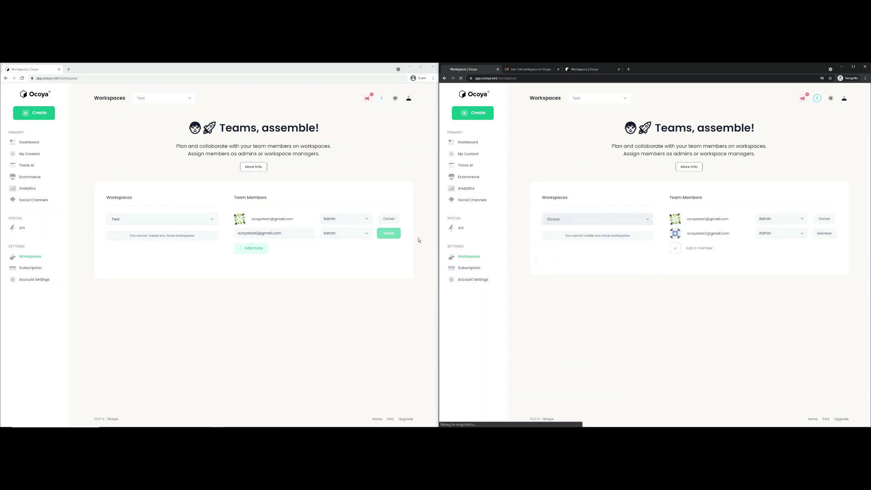
pyautogui.click(165, 224)
pyautogui.click(127, 248)
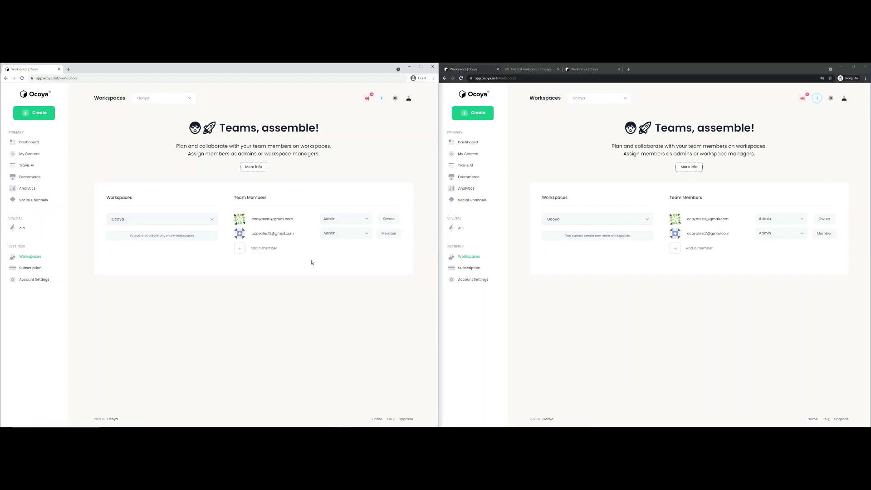
# Compare the My Content page and the Travis AI saved copies of the Ocoya workspace in both accounts
pyautogui.click(37, 154)
pyautogui.click(480, 156)
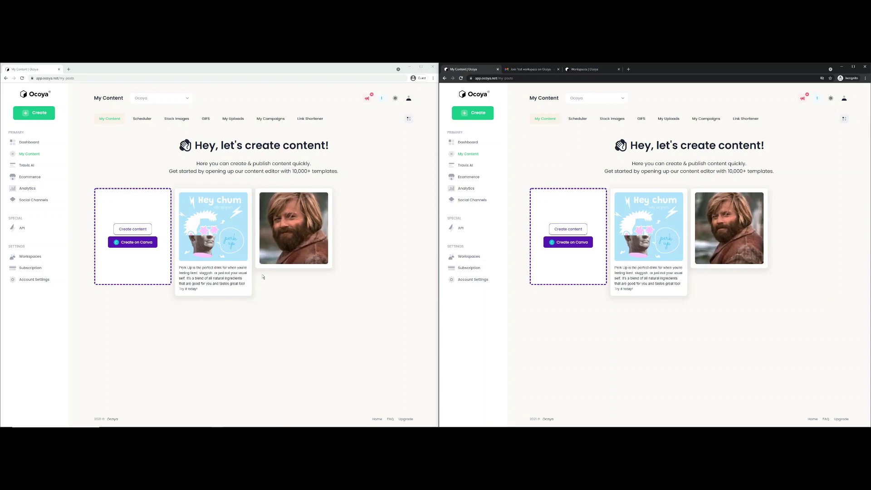
pyautogui.click(27, 165)
pyautogui.click(471, 166)
pyautogui.click(216, 118)
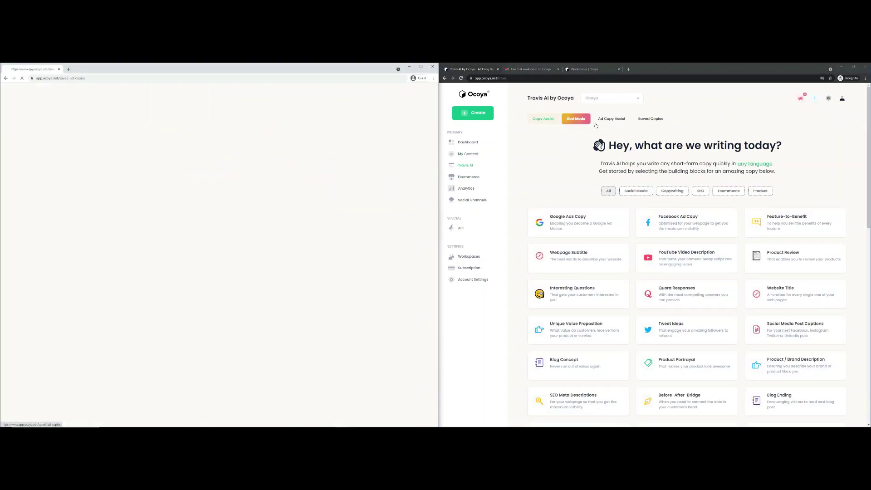
pyautogui.click(654, 125)
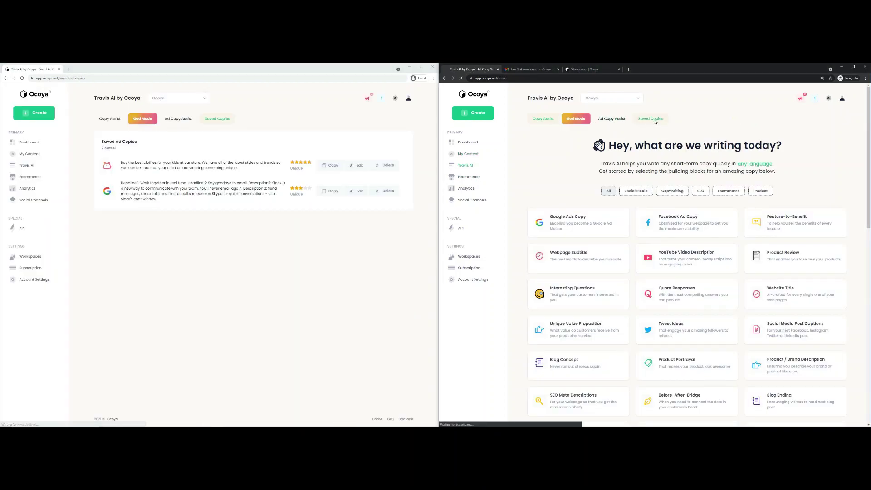
# Compare the Ecommerce products and the Analytics page of the Ocoya workspace in both accounts
pyautogui.click(33, 175)
pyautogui.click(479, 177)
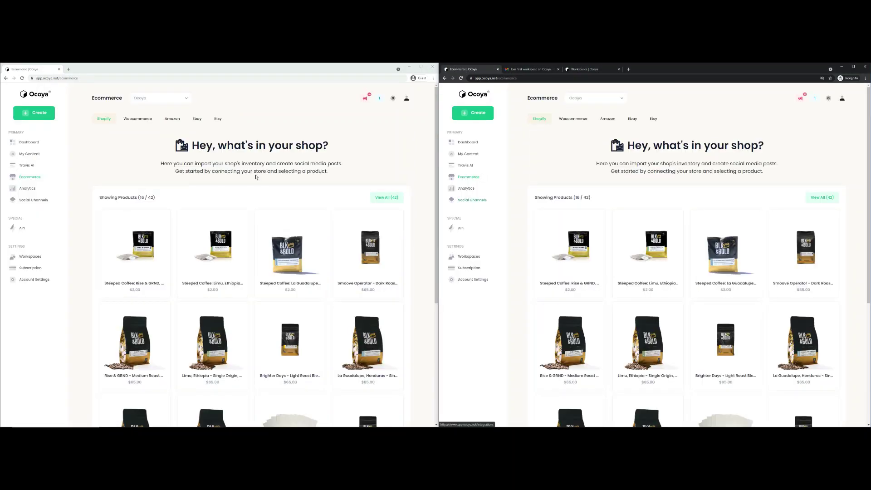
pyautogui.click(33, 189)
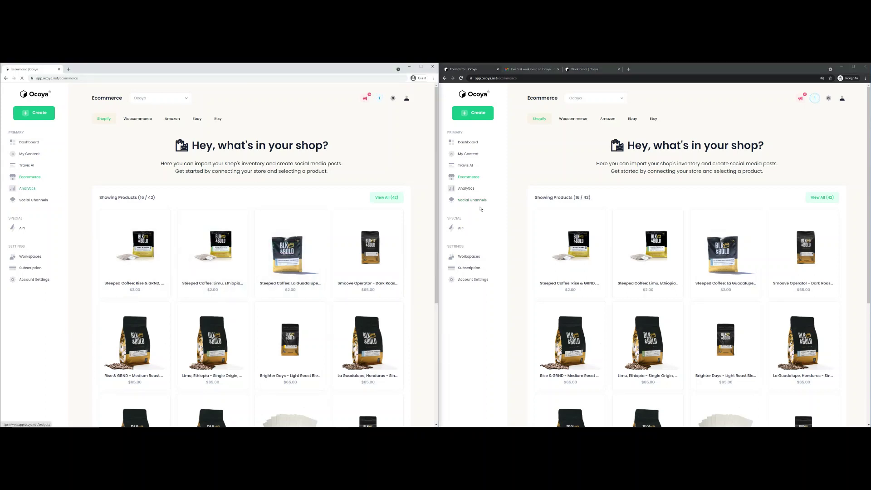
pyautogui.click(473, 190)
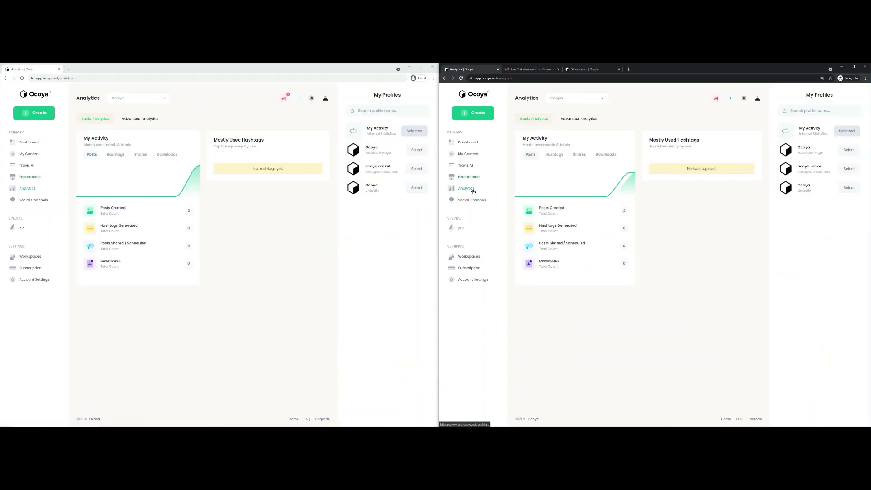
# Compare the Social Channels page in both accounts, viewing the connected Facebook profile in each and closing the profile lists
pyautogui.click(36, 202)
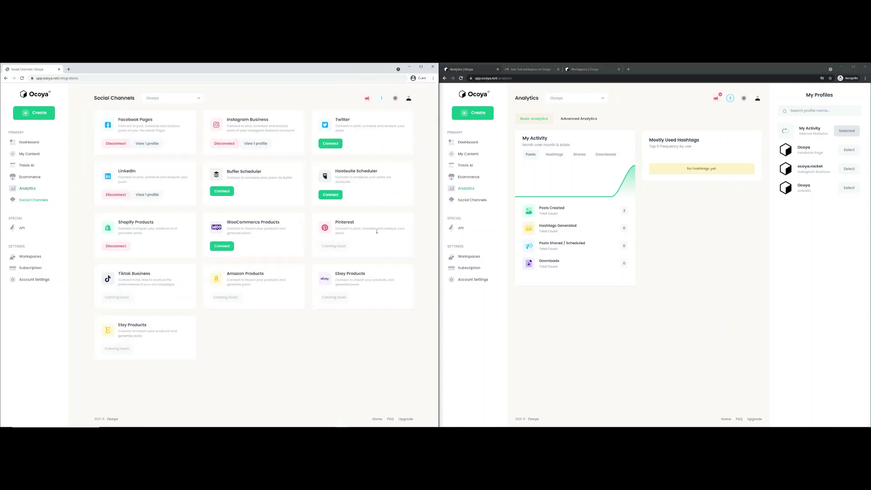
pyautogui.click(470, 202)
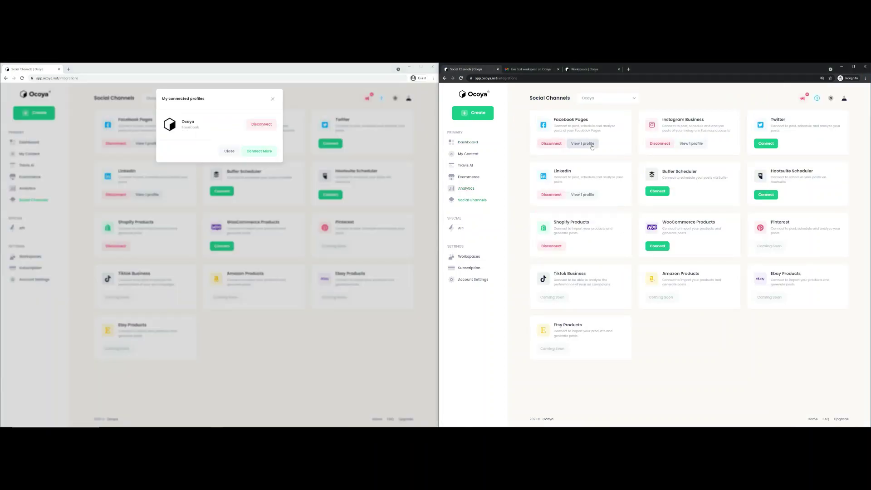
pyautogui.click(583, 143)
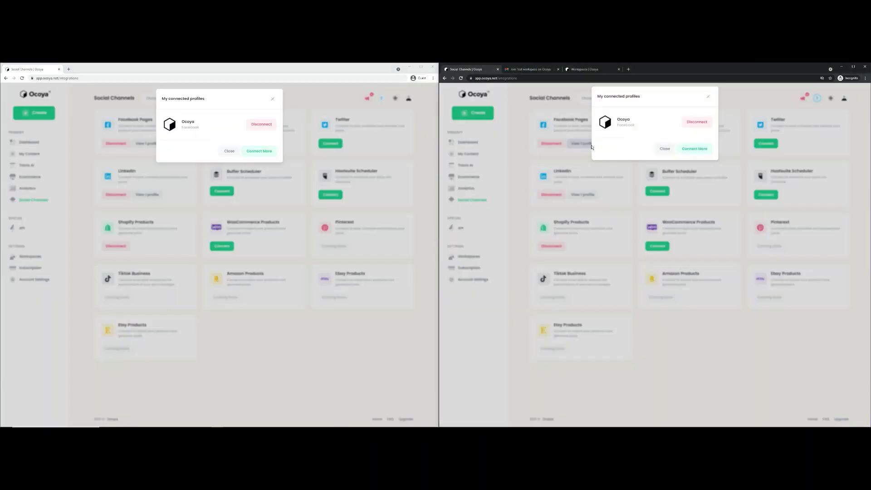
pyautogui.click(556, 195)
pyautogui.click(332, 205)
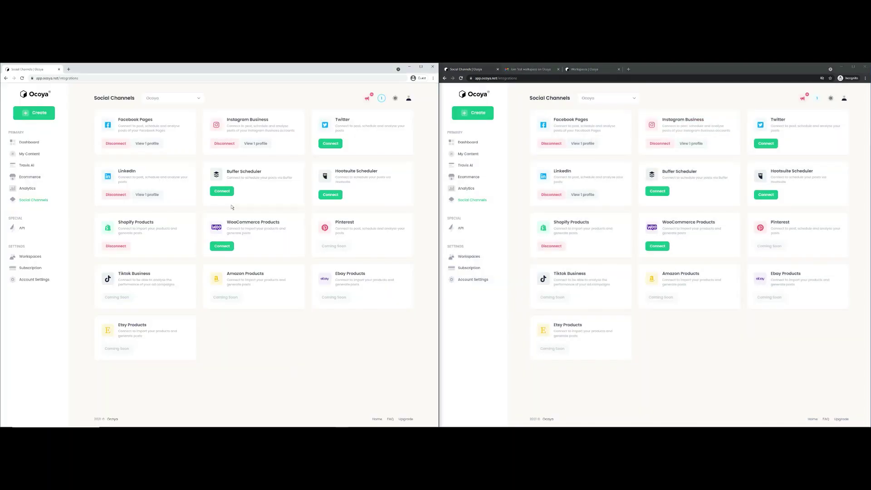